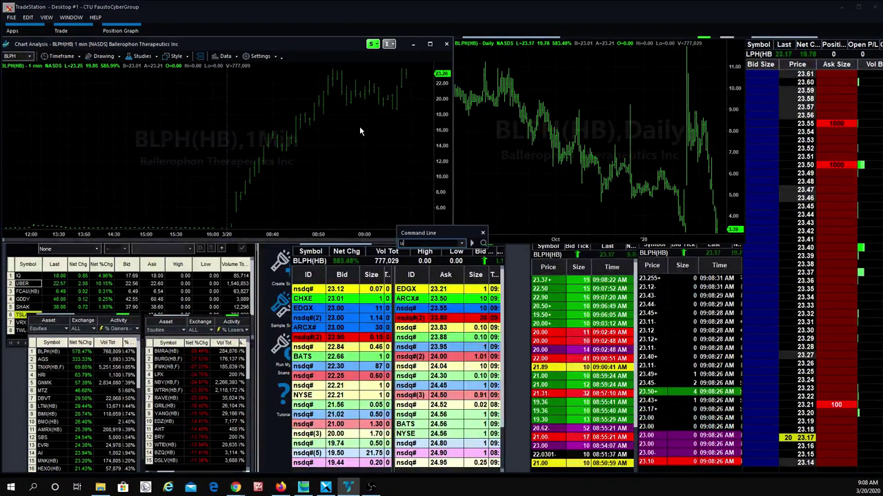
Step: Load UBER into the linked charts, Level 2 and time & sales windows from the Command Line
text(UBER)
key(Return)
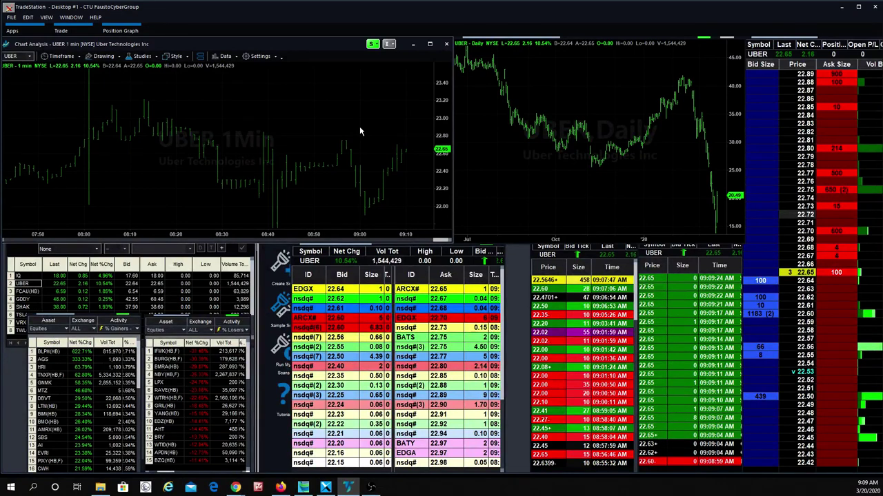
Step: Load LYFT into the linked windows, then move on to NUGT
text(lyf)
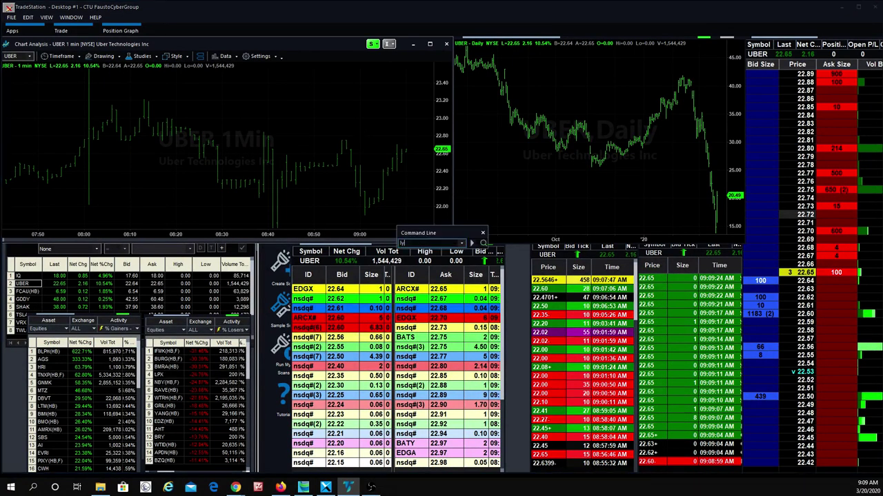
text(t)
key(Return)
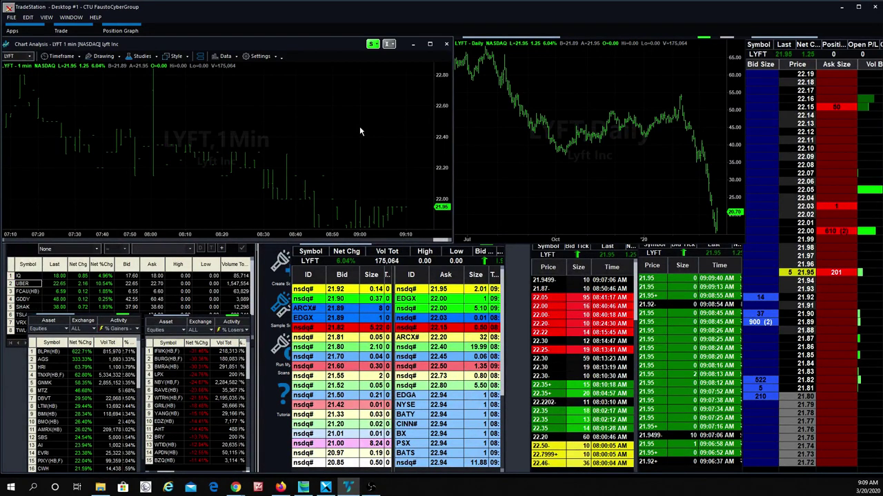
text(NUGT)
key(Return)
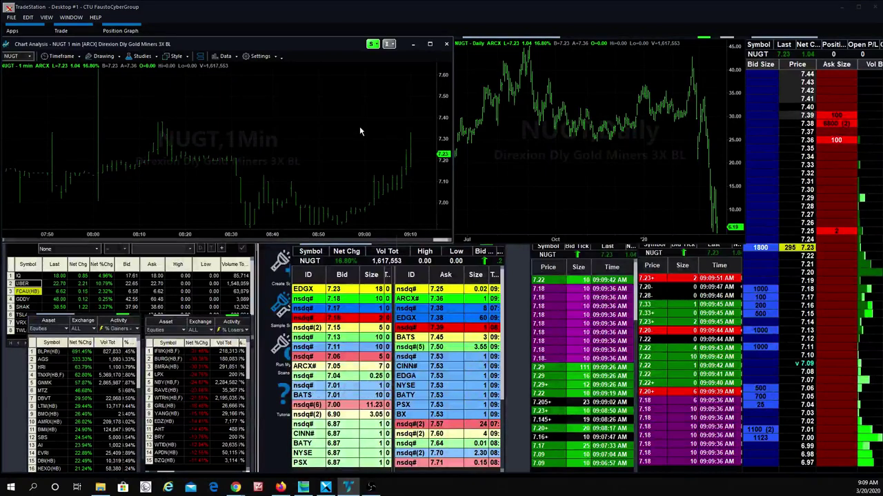
Step: Cycle the linked windows through JNUG(HB) and GDX, finishing on CZR
text(jnug)
key(Return)
text(gdx)
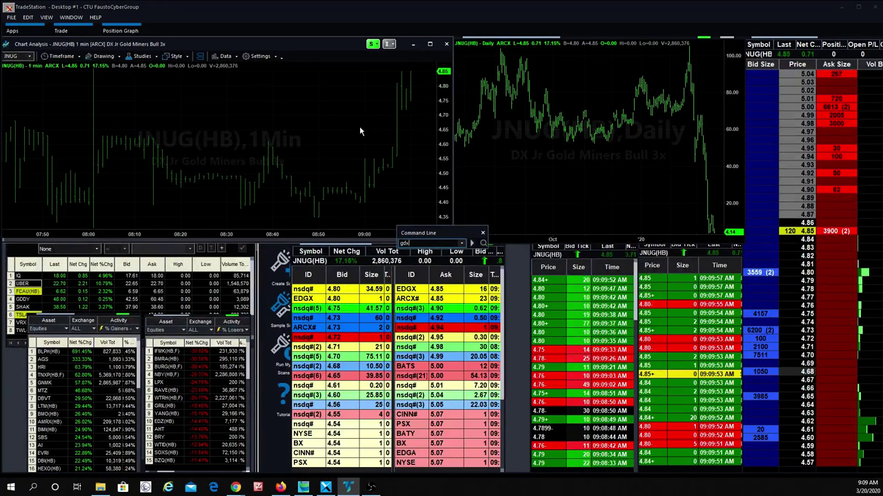
key(Return)
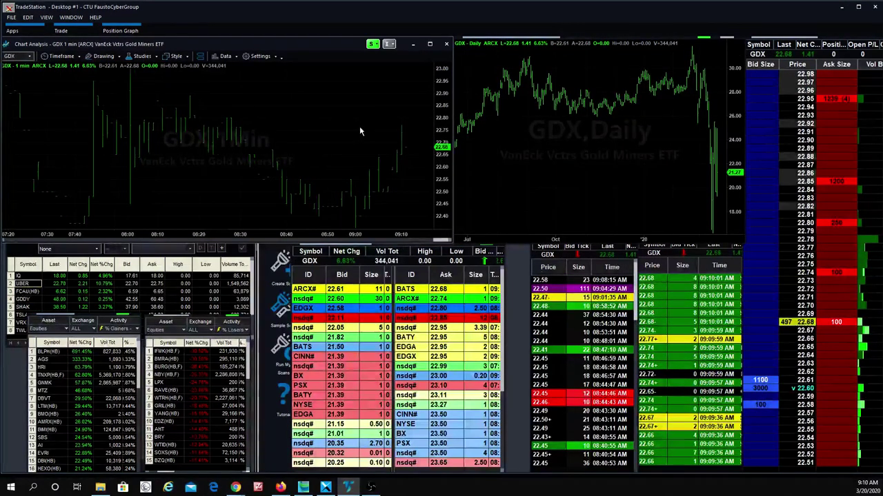
text(czr)
key(Return)
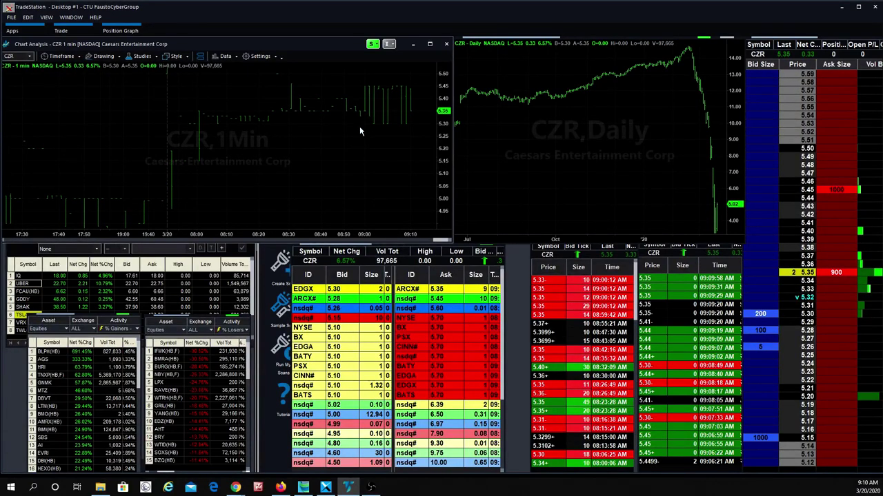
Step: Switch the CZR chart's bar interval to 4 Minute, then to 10 Minute
click(66, 58)
click(53, 158)
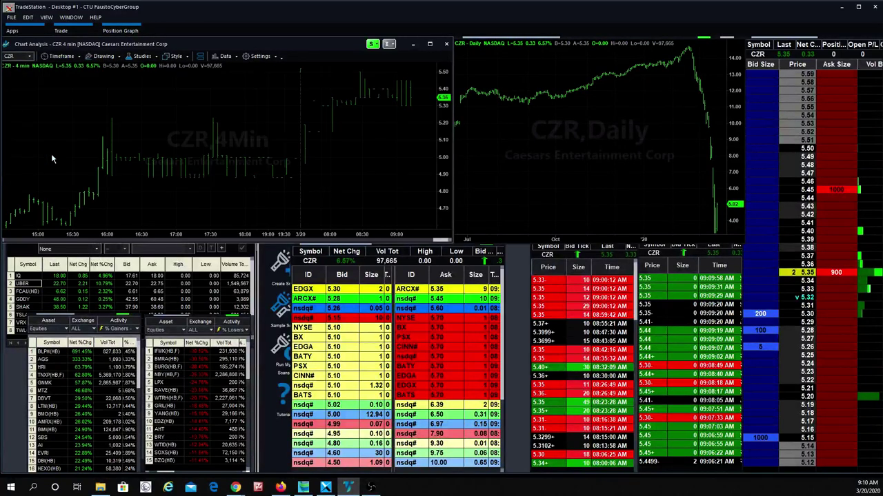
click(61, 57)
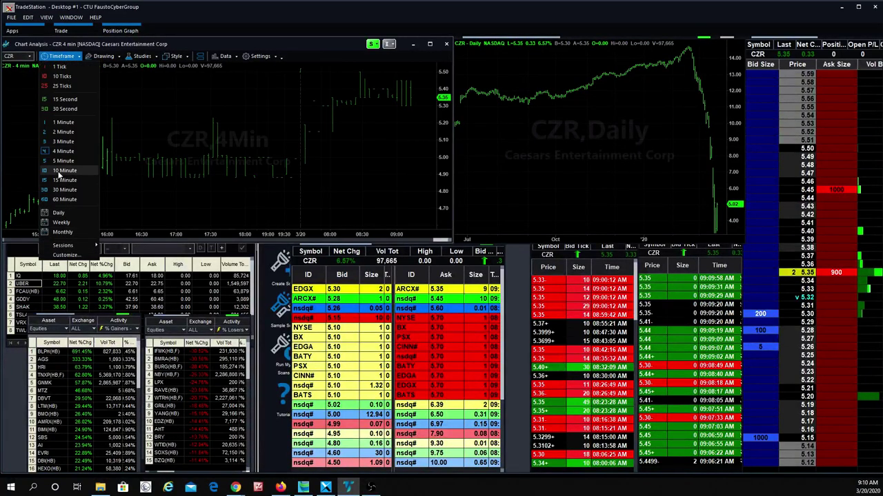
click(62, 170)
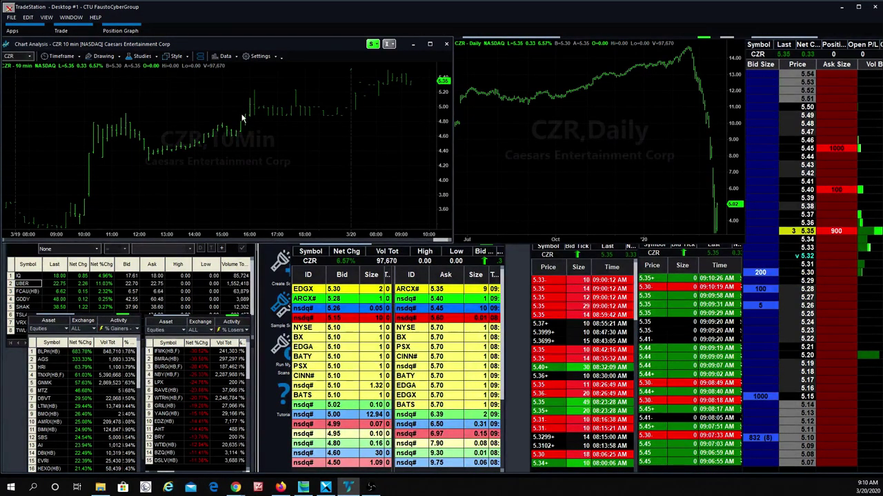
Step: Load NBY(HB,F) into the linked windows, browse the watchlist, then switch to BLPH(HB)
text(NBY)
key(Return)
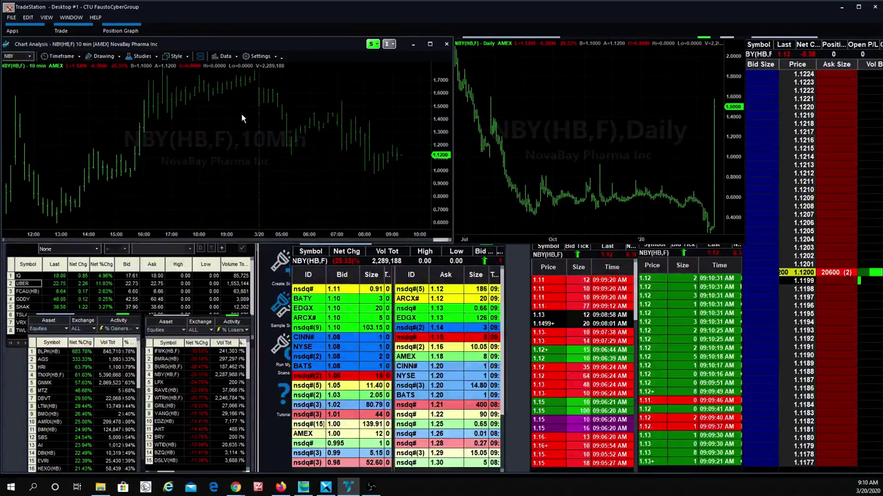
key(Down)
key(Down)
key(Down)
key(Down)
key(Up)
key(Up)
key(Up)
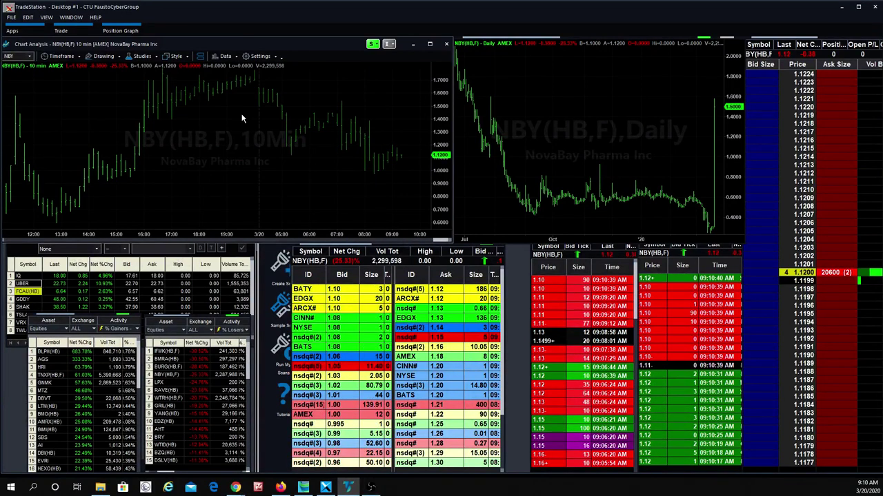
key(shift+Down)
key(Down)
key(Down)
key(Down)
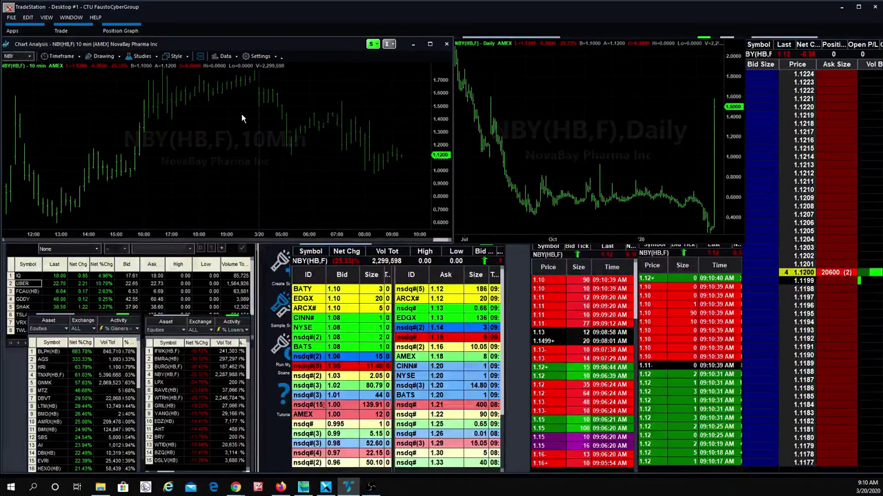
text(bl)
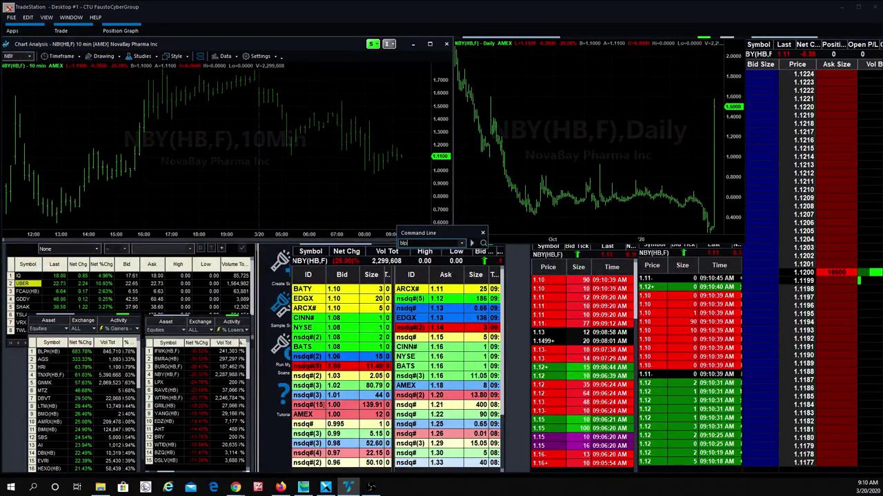
text(p)
key(Return)
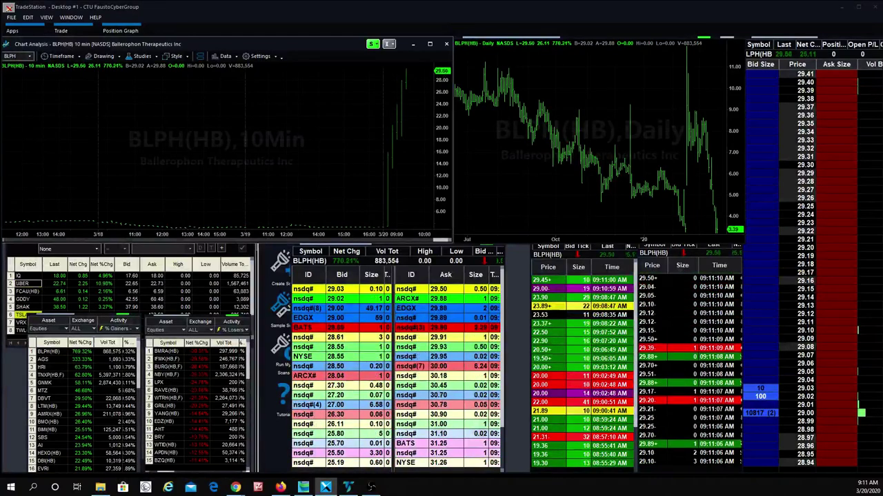
key(alt+Tab)
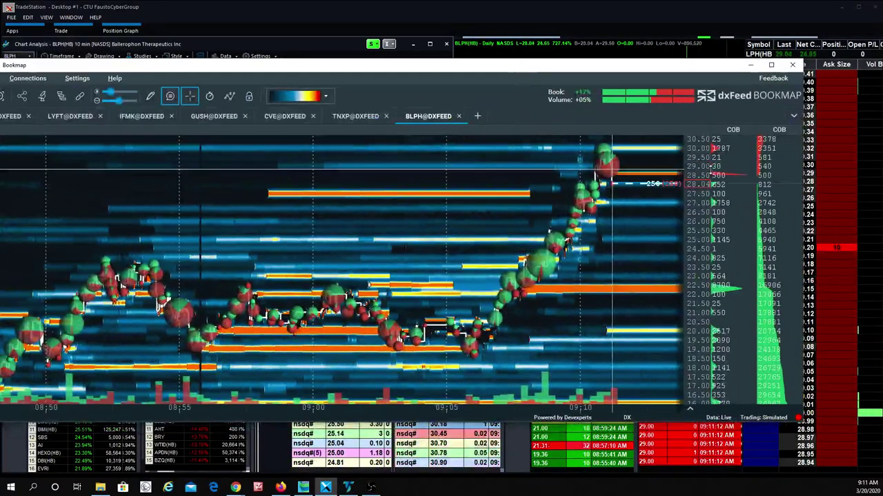
mouse_move(609, 186)
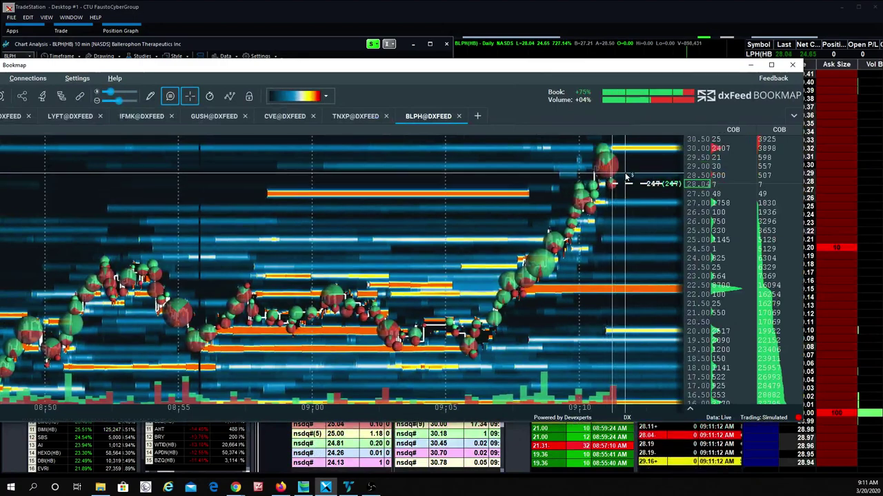
scroll(623, 200, up, 2)
scroll(623, 207, up, 2)
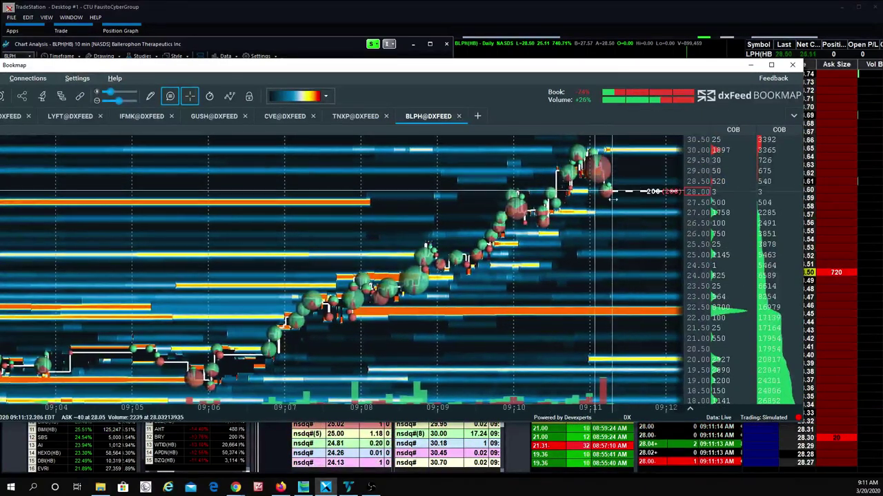
drag(606, 65, 15, 75)
click(159, 73)
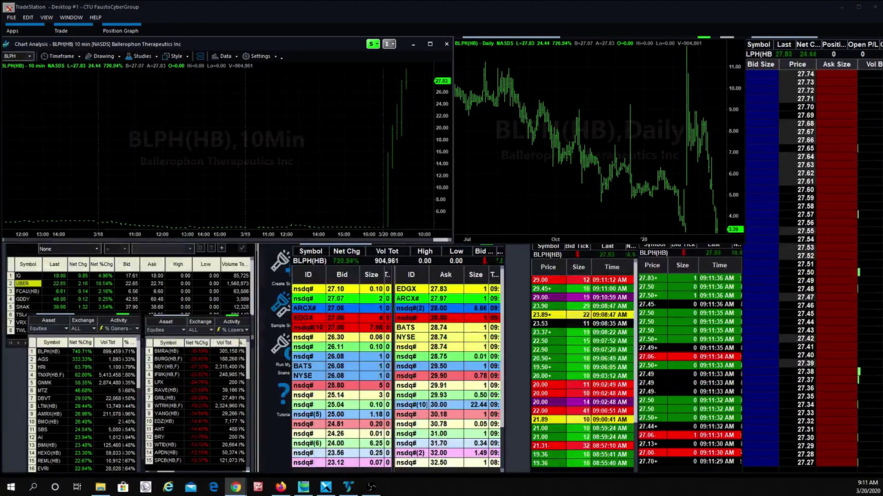
Step: Choose 1 Minute bars for the BLPH(HB) intraday chart
click(61, 56)
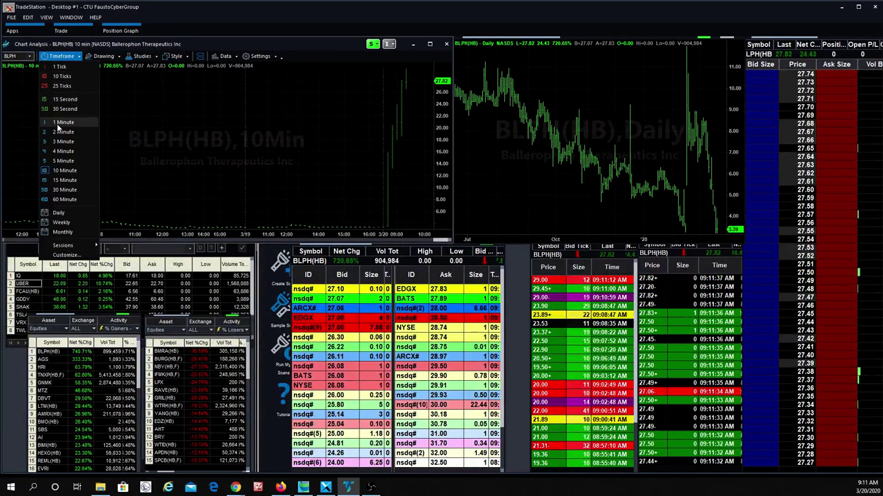
click(60, 122)
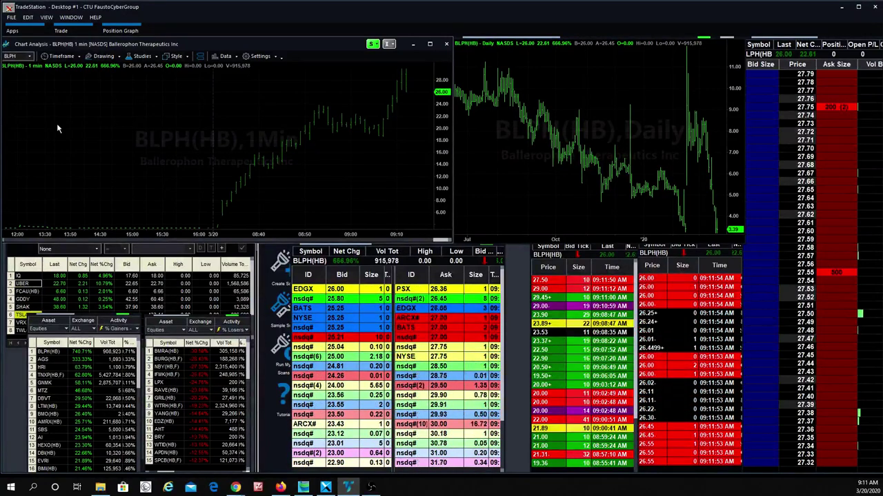
Step: Try PLXP, rejected as an incorrect symbol, then load CHEF into all linked windows
text(plxp)
key(Return)
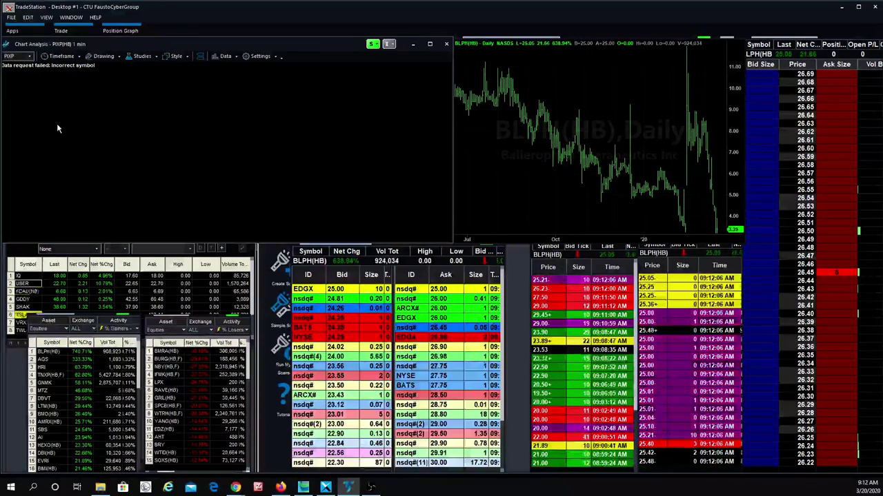
text(che)
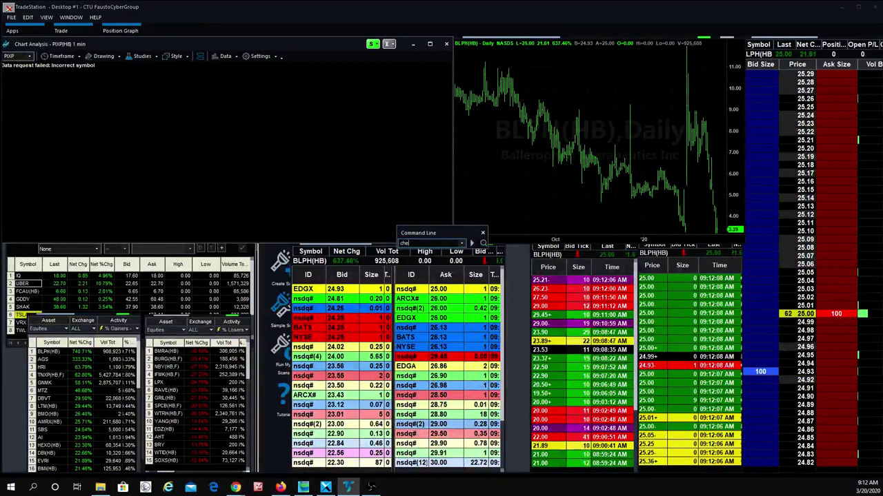
text(f)
key(Return)
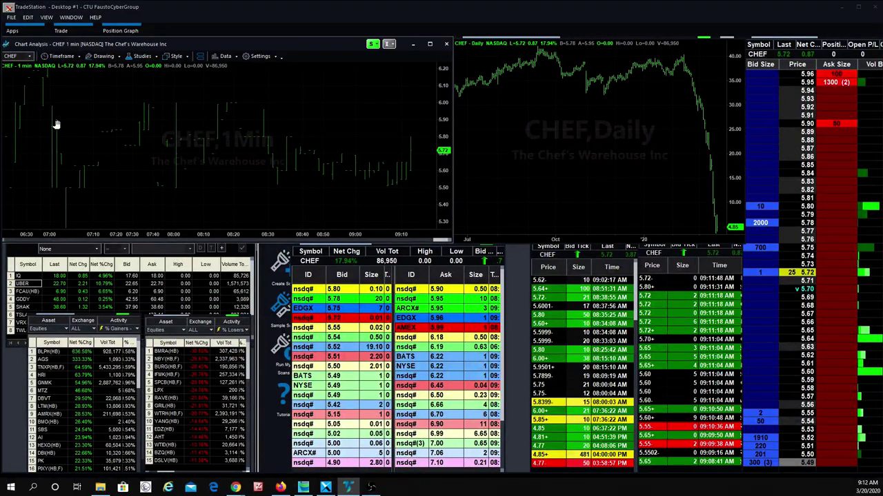
Step: Enter CZR and PIXP, then pick TNXP(HB,F) from the % Gainers Hot List
text(CZR)
key(Return)
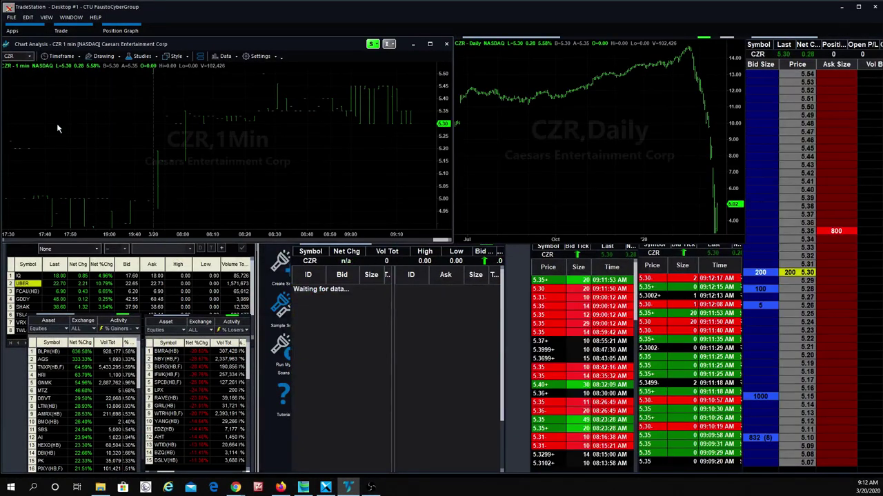
text(pixp)
key(Return)
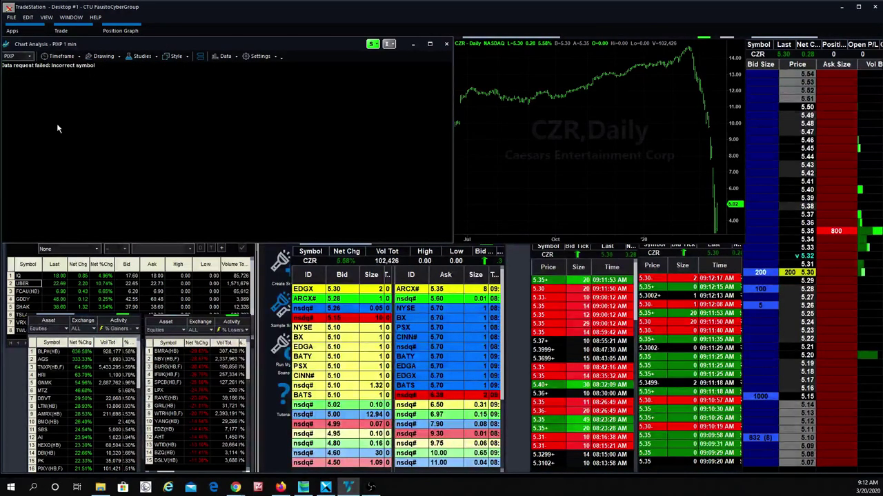
click(46, 368)
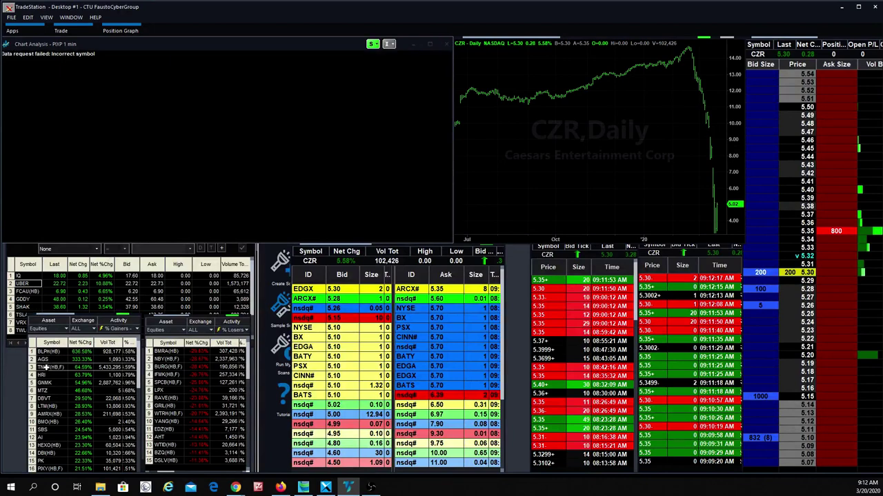
click(46, 368)
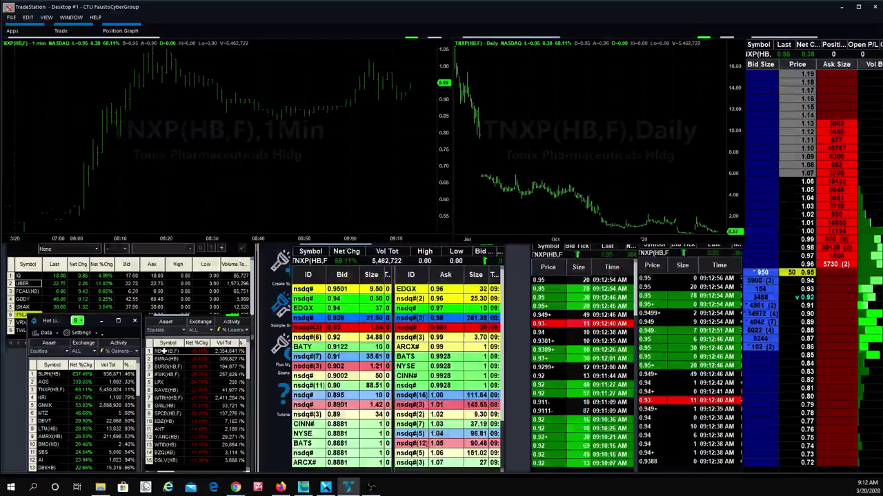
Step: Pick NBY(HB,F), then BMRA(HB), from the % Losers Hot List
click(163, 351)
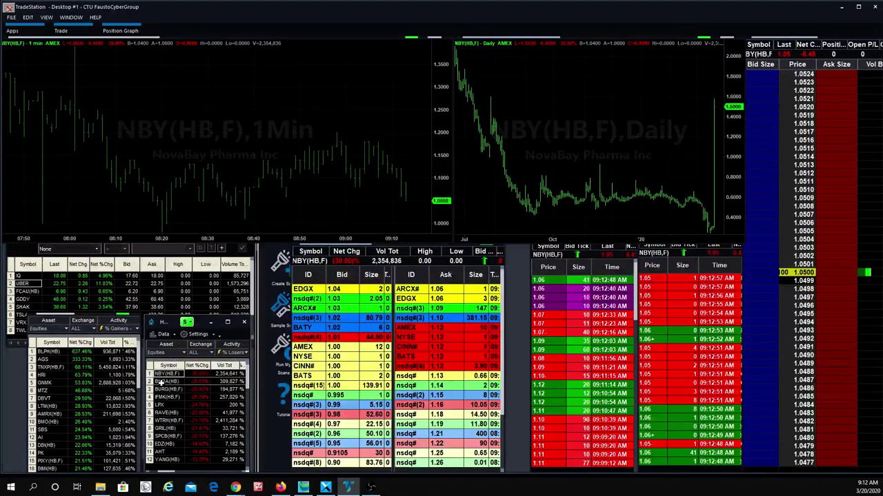
click(160, 382)
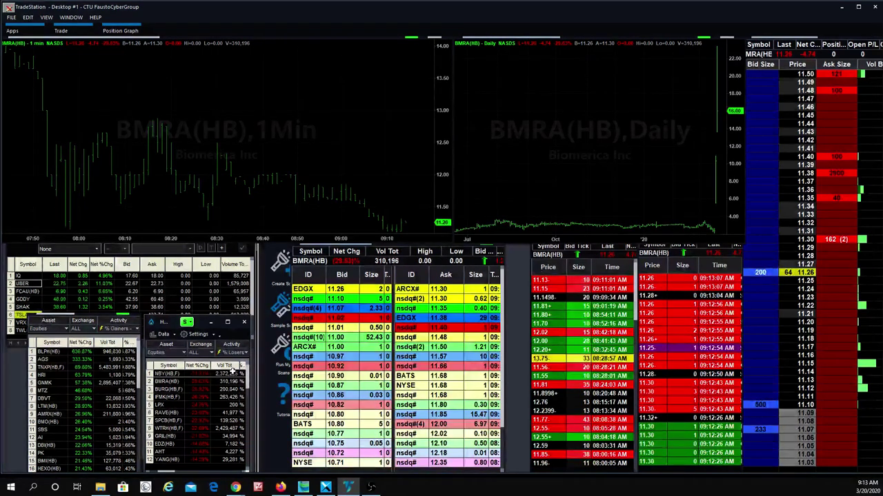
Step: Submit the tsla entry and dismiss the resulting Command Line Error with OK
key(Return)
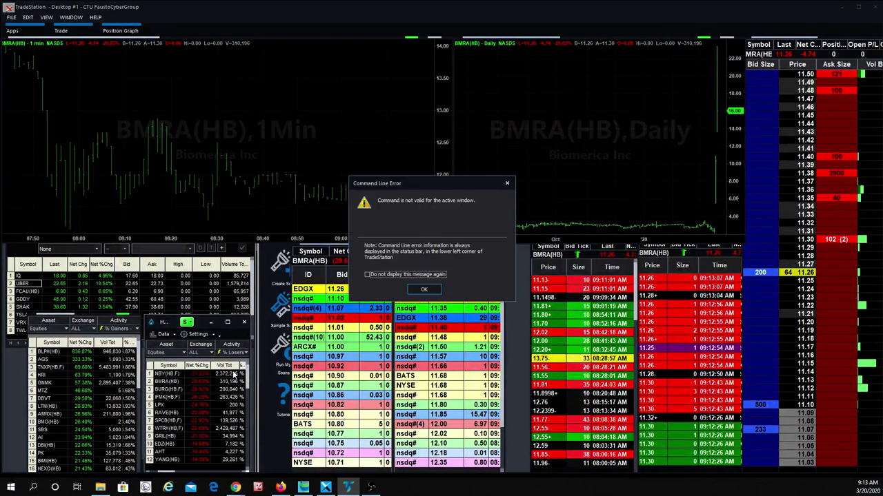
key(Return)
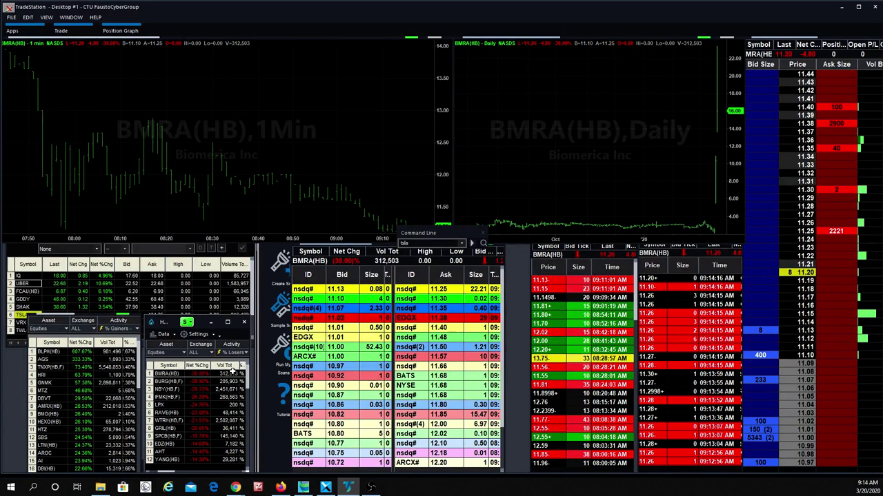
Step: Retry the TSLA and 'ba' symbol entries and dismiss the command-not-valid error
key(Return)
text(baba)
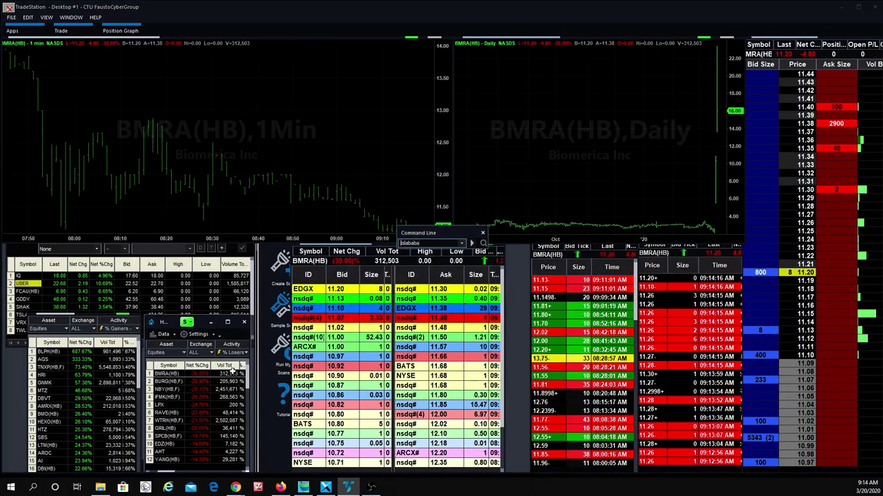
key(Return)
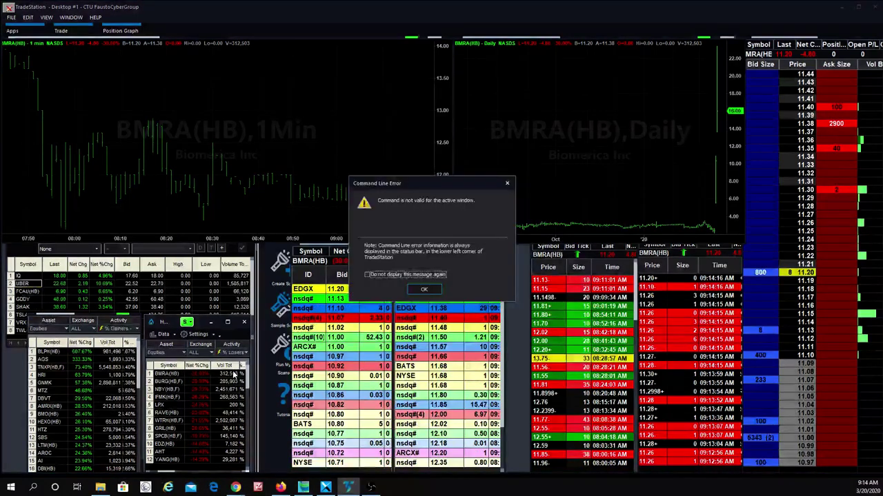
key(Return)
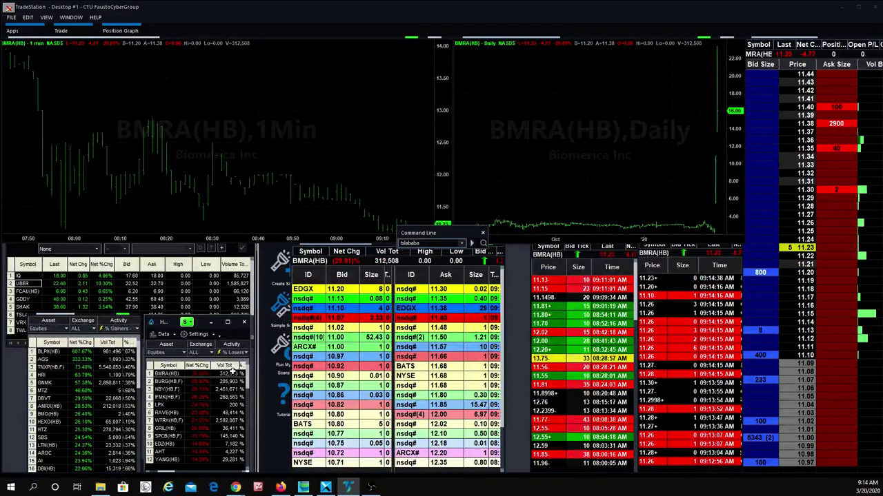
Step: Clear the failed entry, try loading BA once more, and close the Command Line box
key(BackSpace)
key(BackSpace)
key(BackSpace)
key(BackSpace)
key(BackSpace)
text(b)
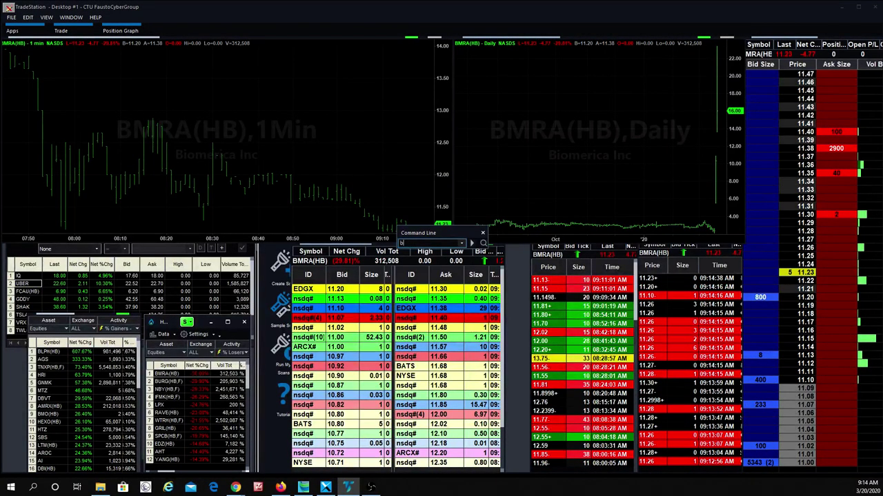
text(a)
key(Return)
key(Return)
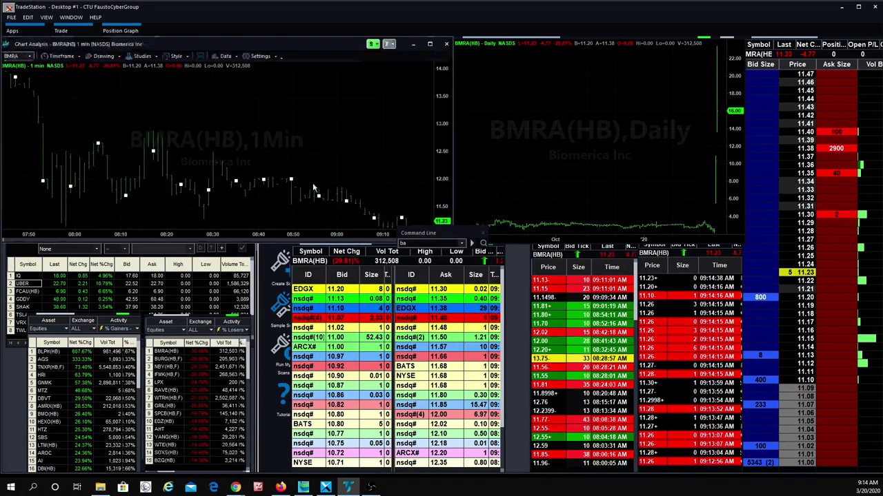
click(427, 243)
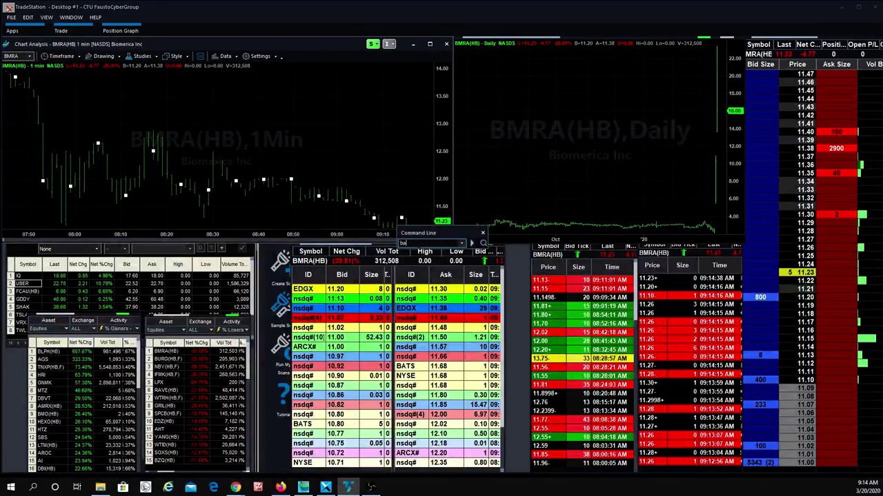
click(482, 233)
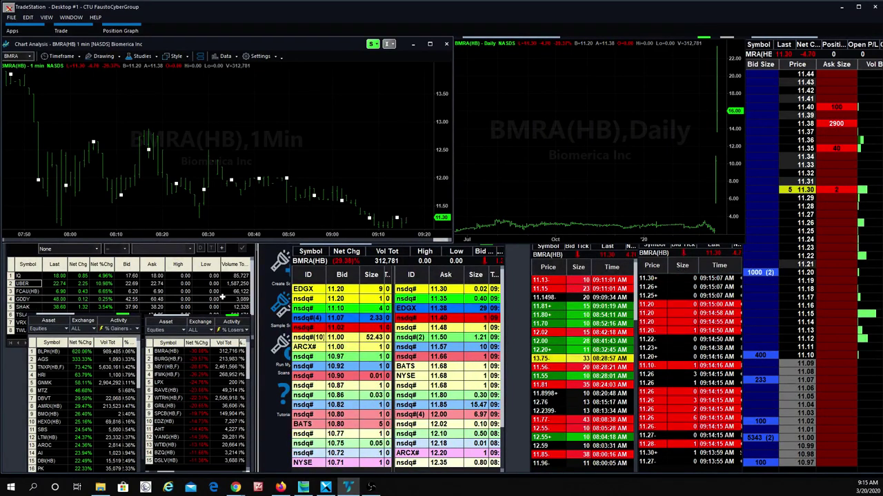
Step: Load BLPH(HB) from the first row of the % Gainers Hot List
click(43, 352)
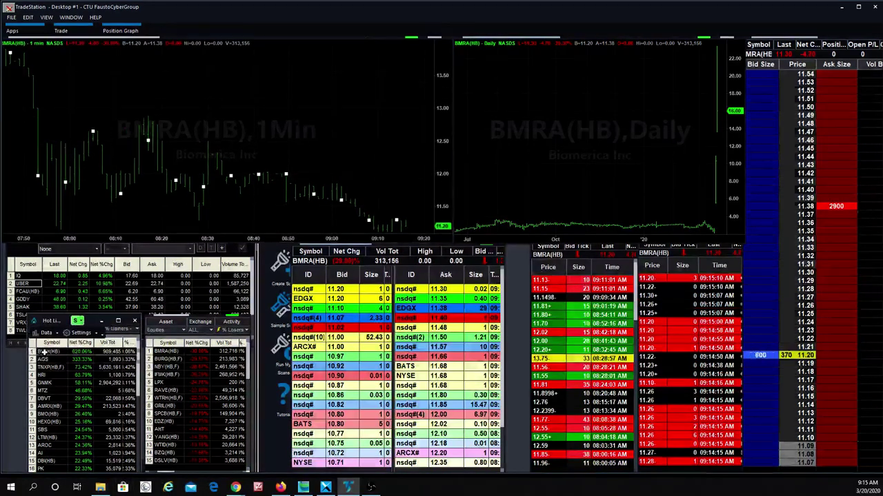
click(43, 352)
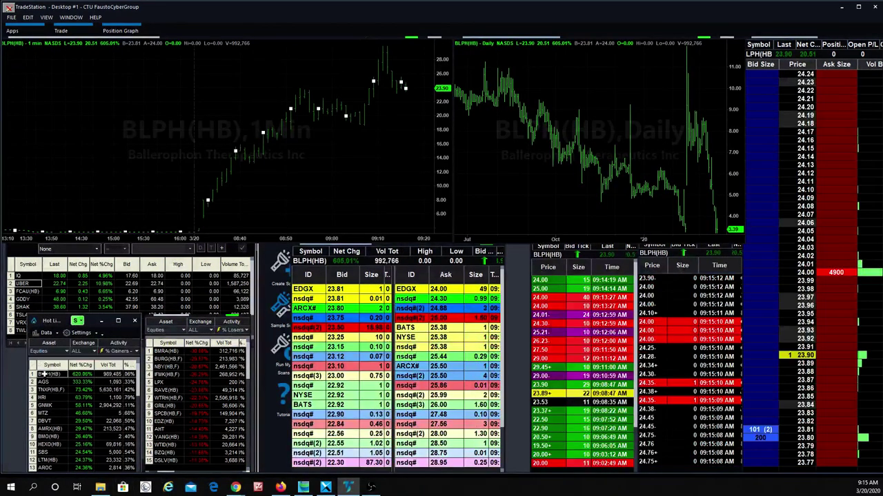